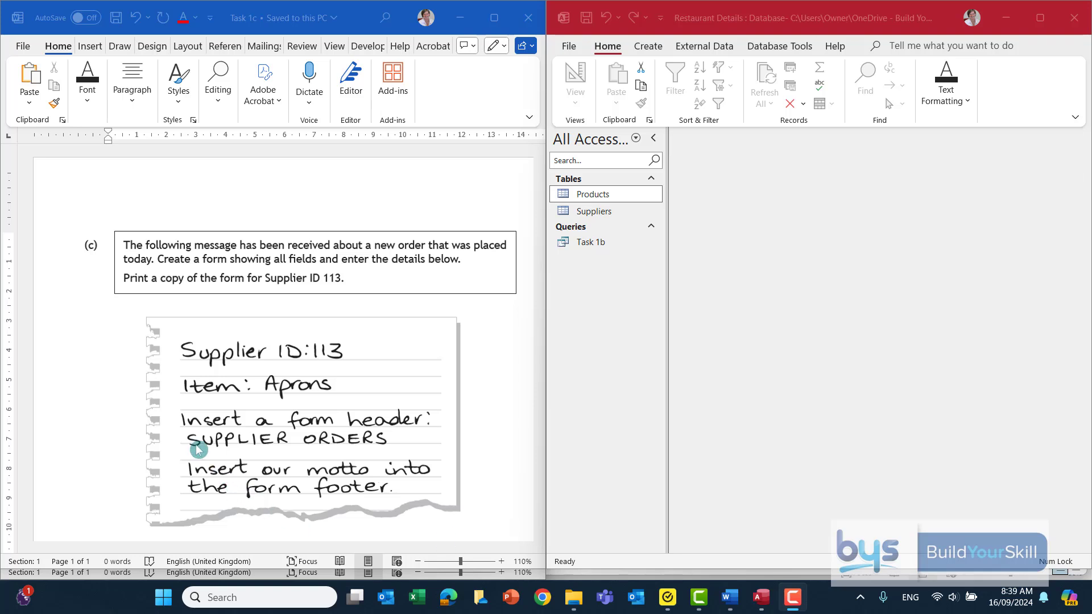
Launch the Form Wizard from the Create tab to build a form on the Products table.
left_click(648, 46)
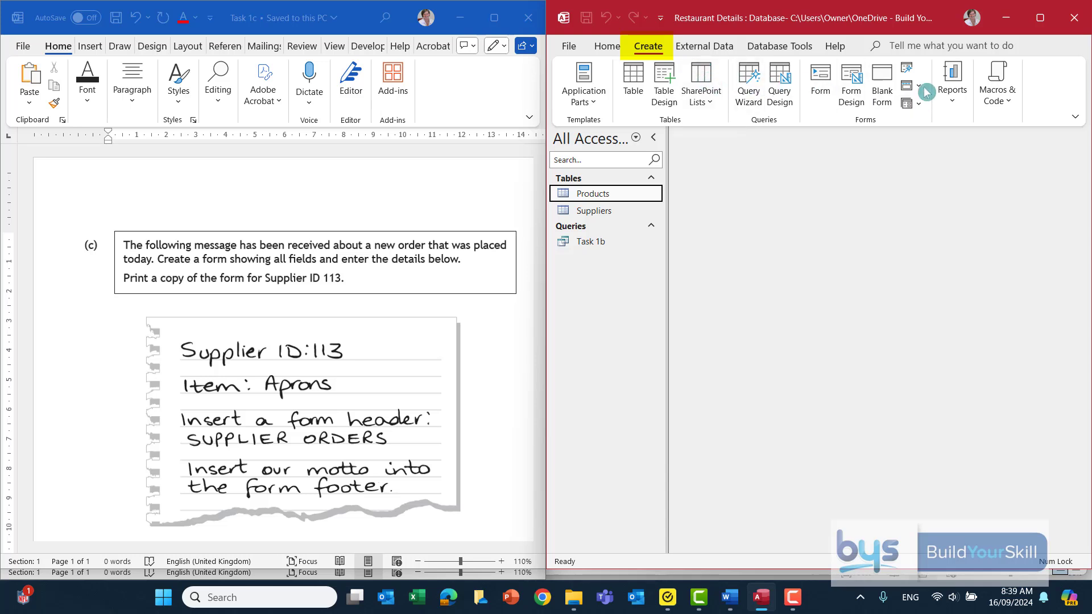
left_click(908, 72)
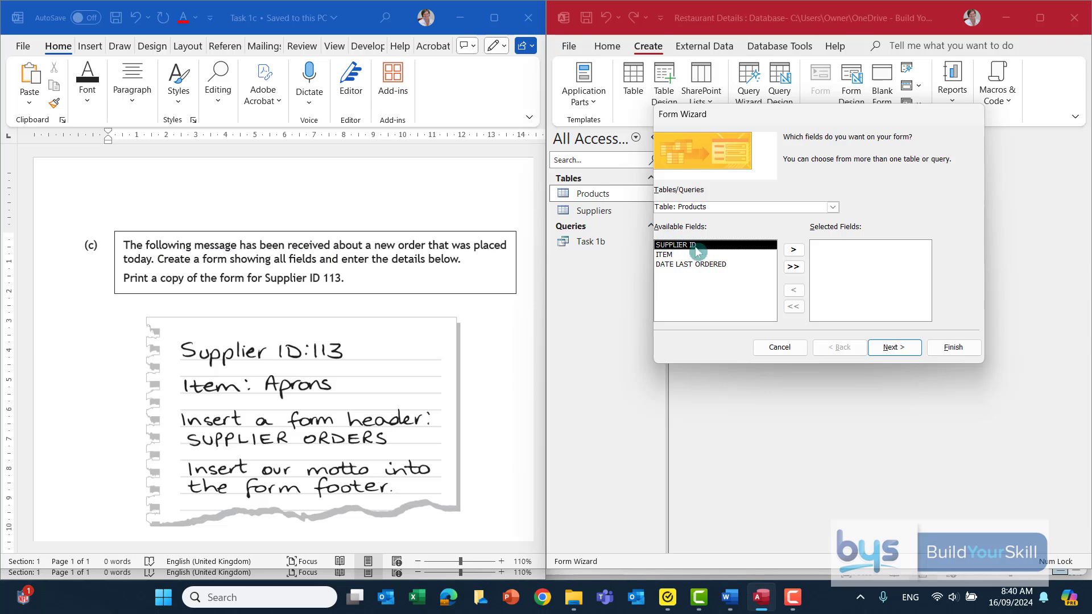
Add all Products fields to the form, then take fields from the Suppliers table.
left_click(794, 268)
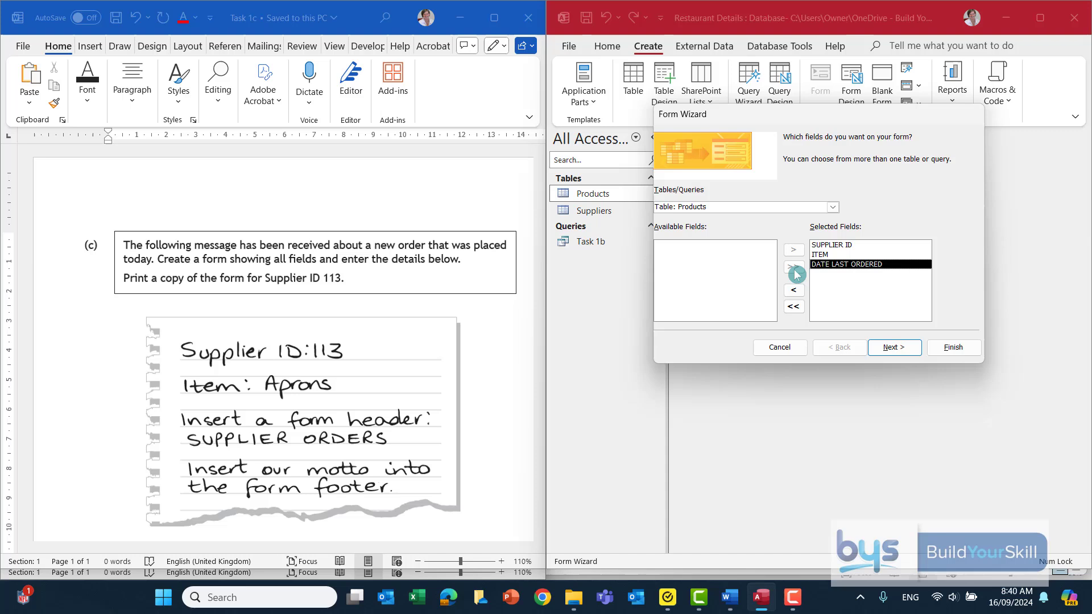
left_click(832, 208)
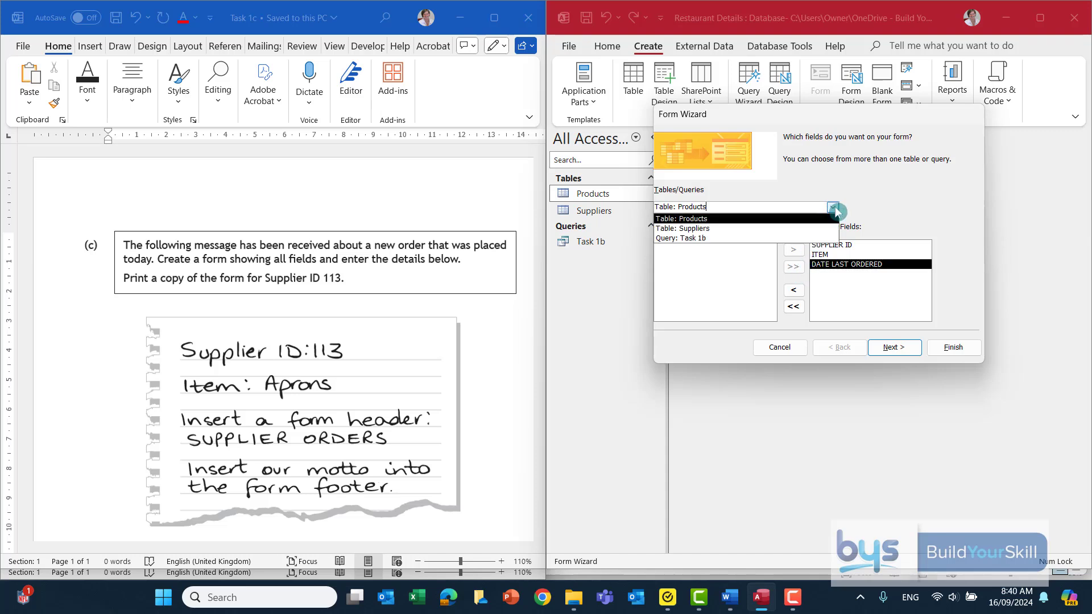
left_click(706, 229)
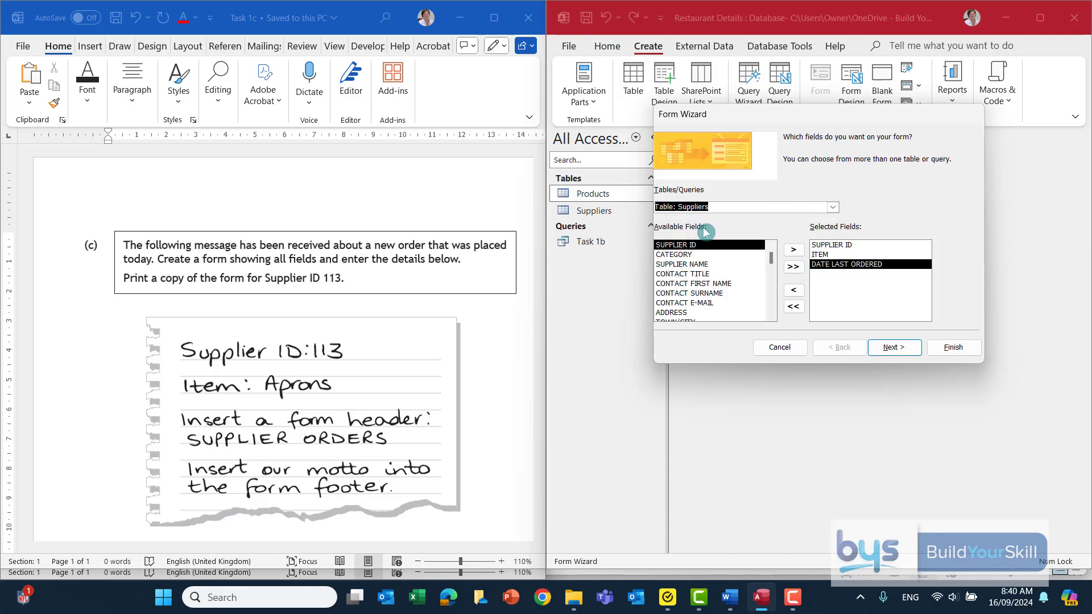
Add every Suppliers field from CATEGORY through PHONE NO, skipping SUPPLIER ID, and continue.
left_click(684, 254)
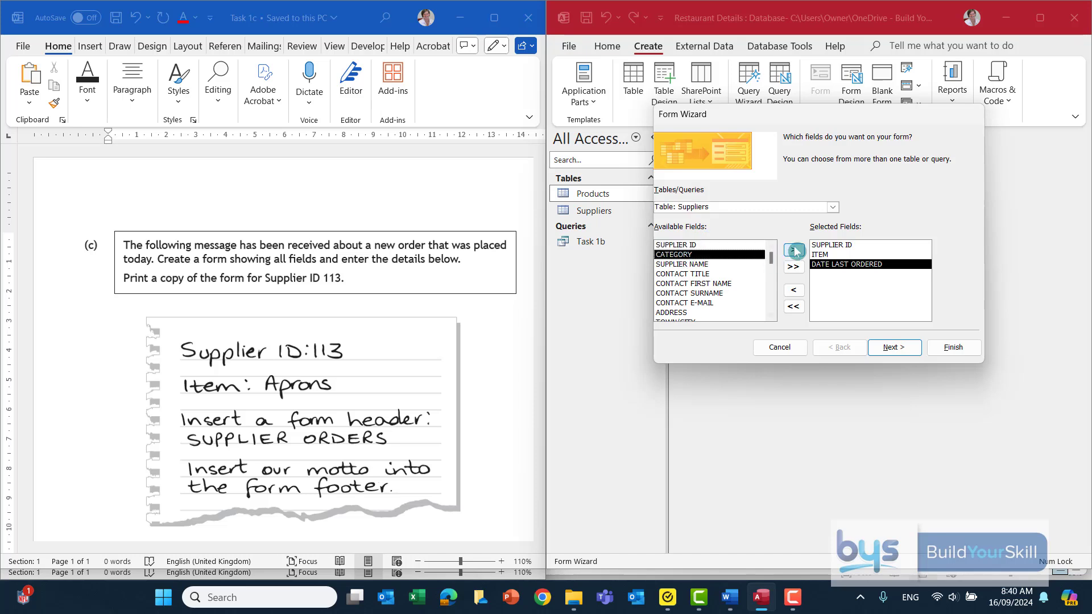
left_click(795, 251)
left_click(795, 251)
left_click(795, 251)
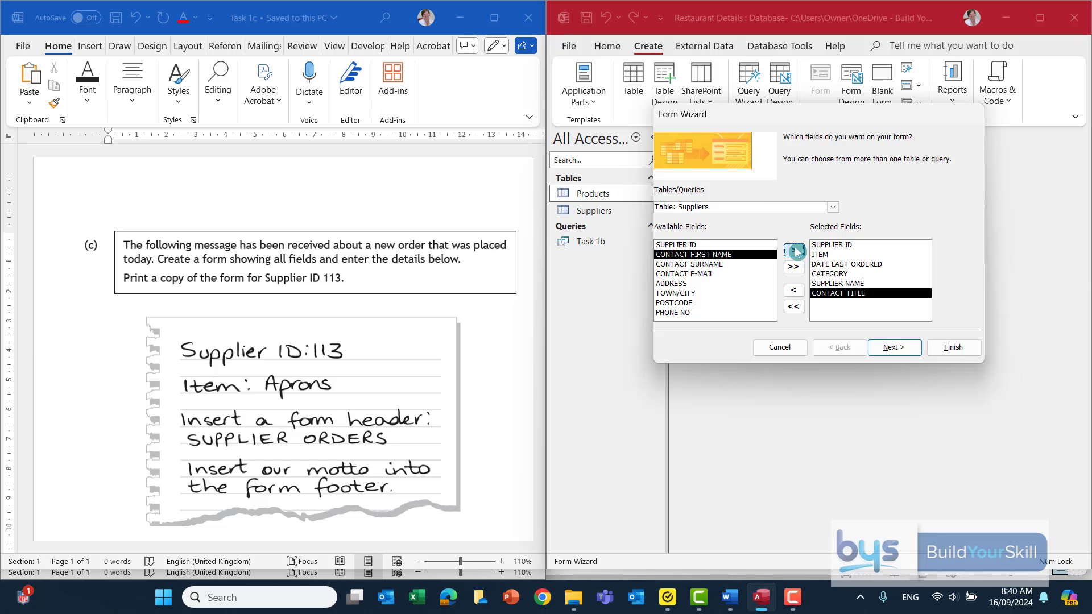
left_click(794, 250)
left_click(795, 251)
left_click(795, 250)
left_click(795, 250)
left_click(795, 251)
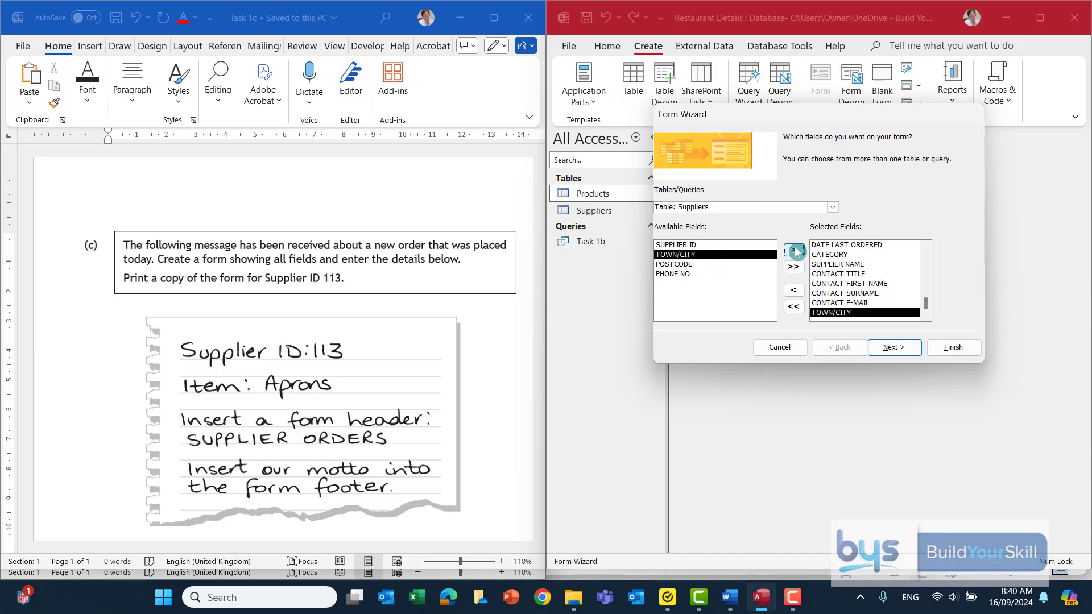
left_click(795, 250)
left_click(794, 250)
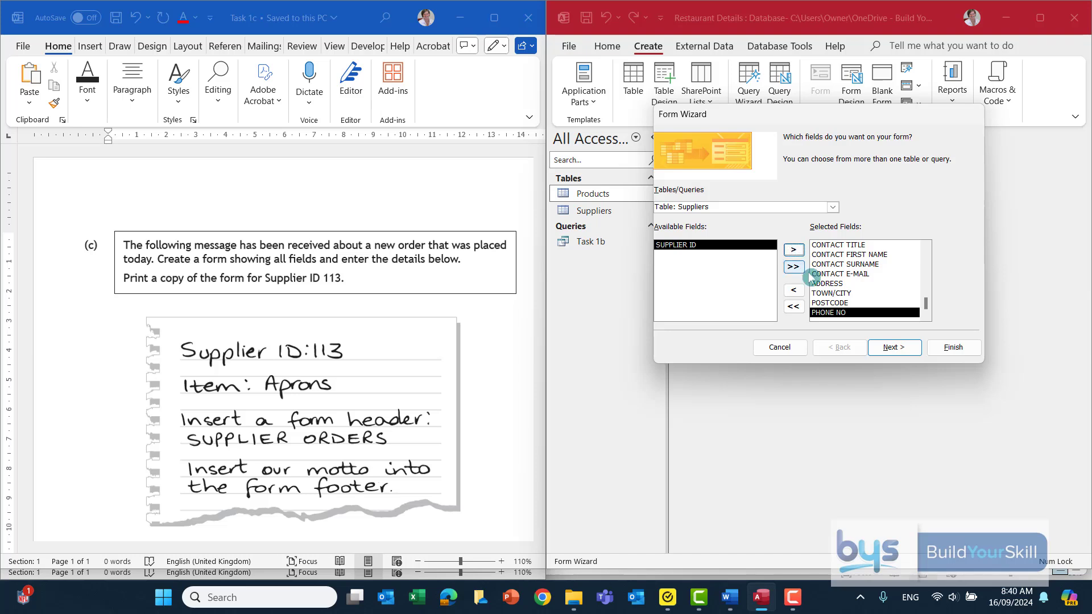
left_click(890, 349)
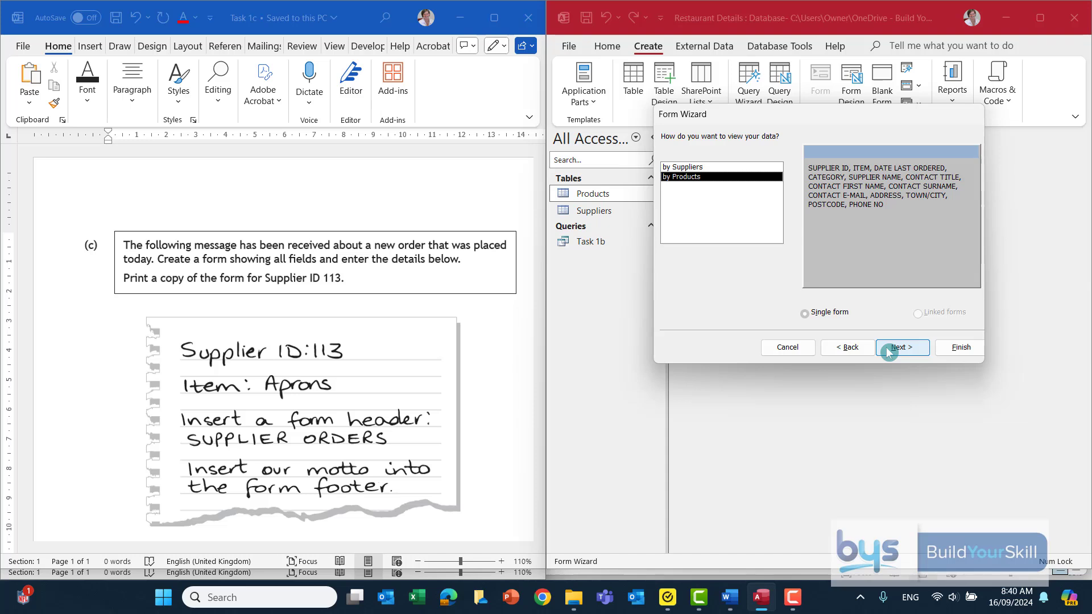
View the data by Products as a single form and keep the Columnar layout.
left_click(688, 169)
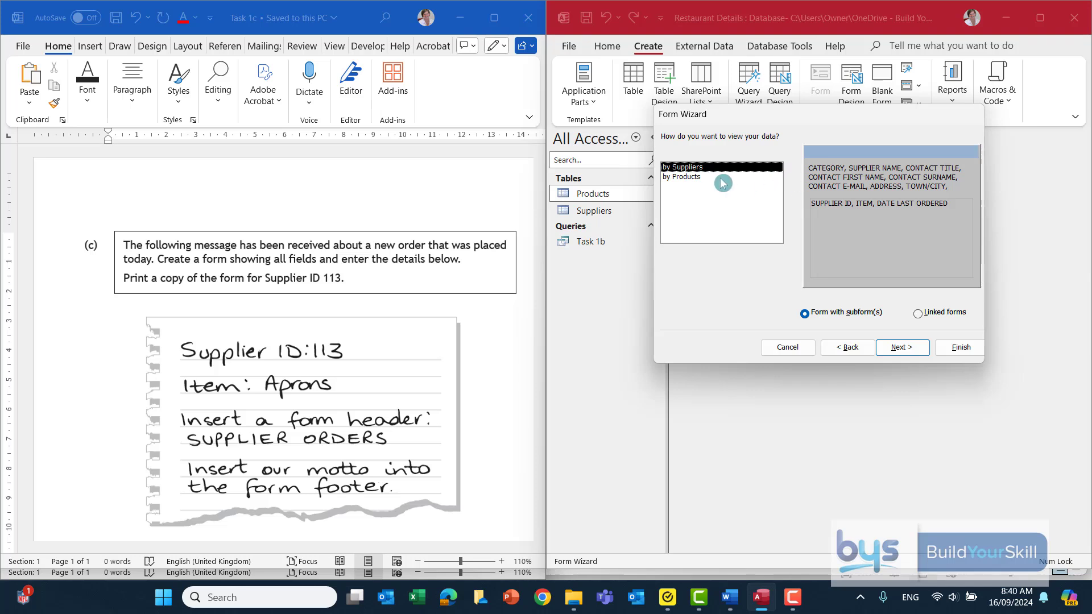
left_click(687, 178)
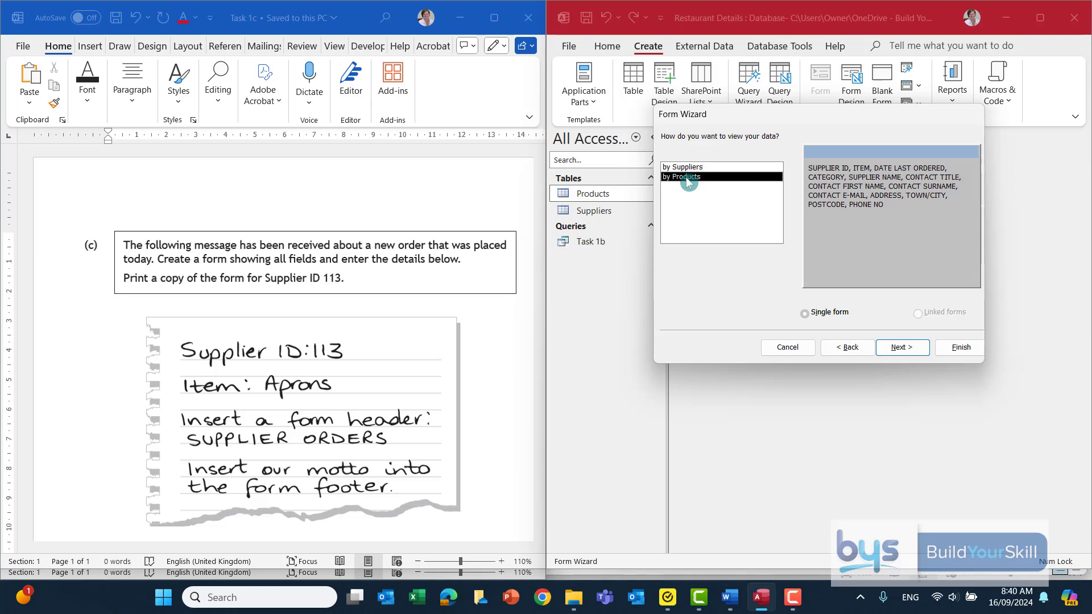
left_click(893, 355)
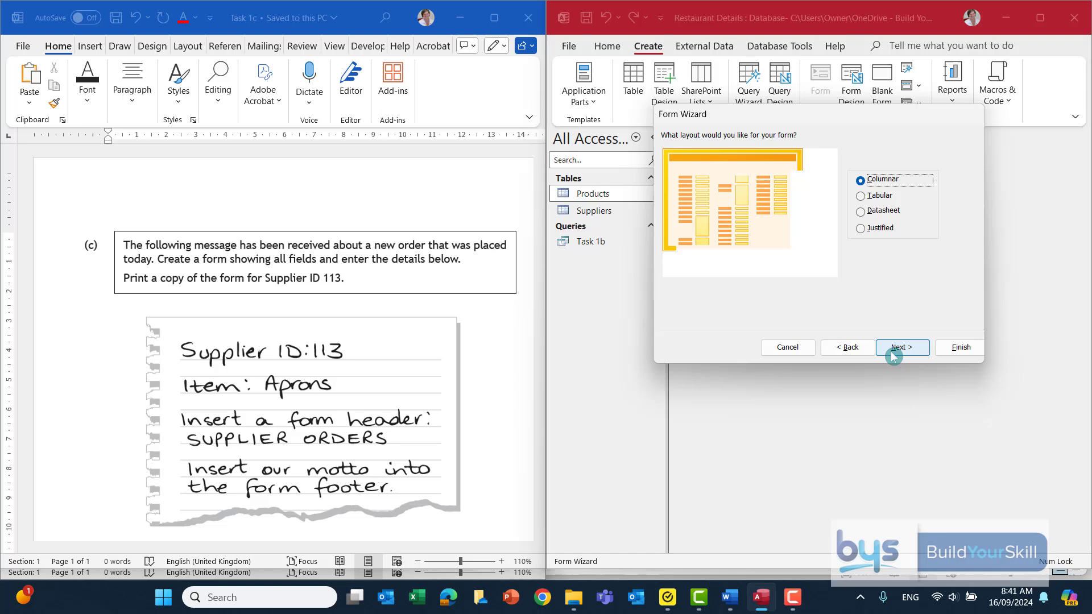
left_click(893, 355)
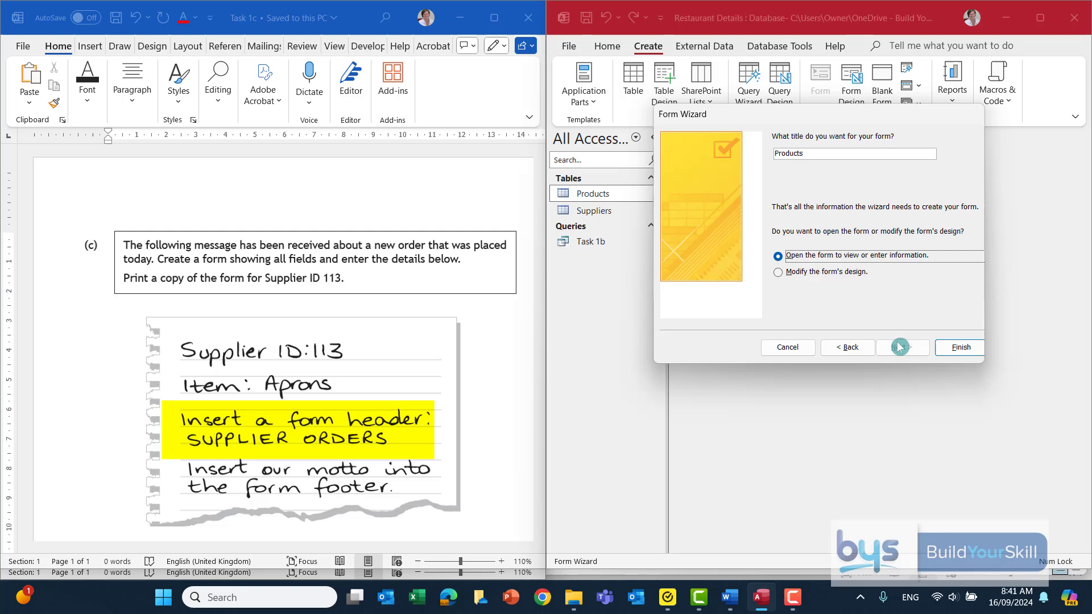
Replace the default form title 'Products' with 'SUPPLIER ORDERS' in capitals.
left_click(799, 155)
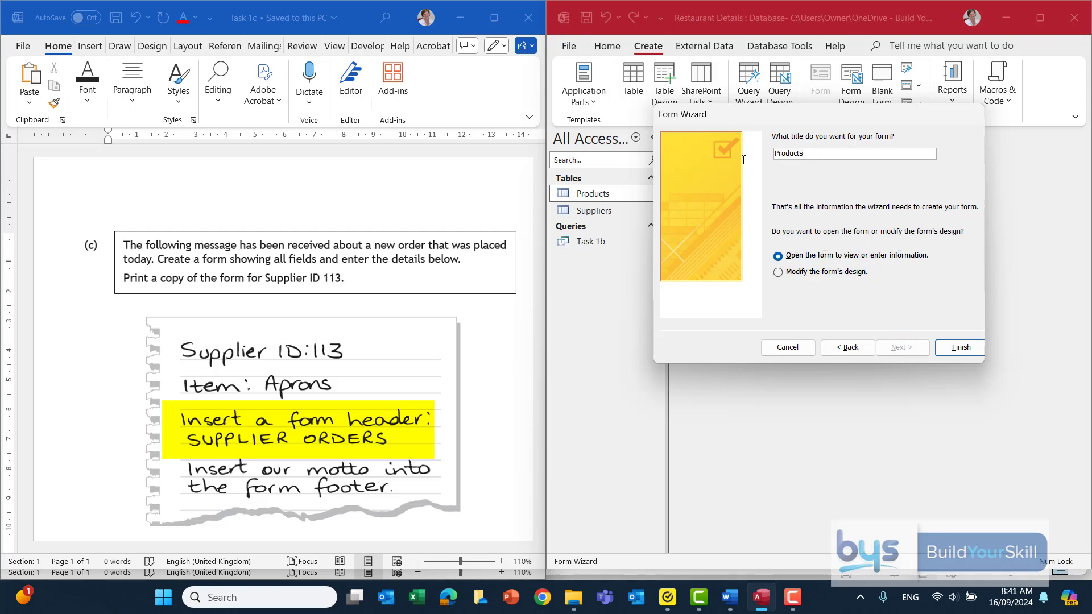
left_click_drag(817, 154, 775, 155)
key("Caps_Lock")
type("SUPPLIER")
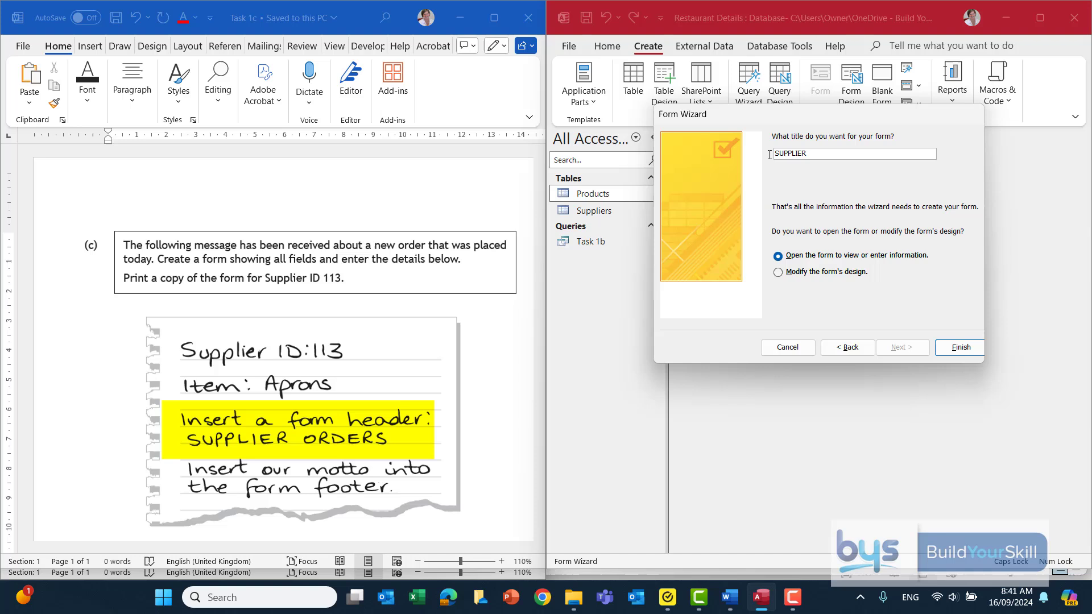
type(" OR")
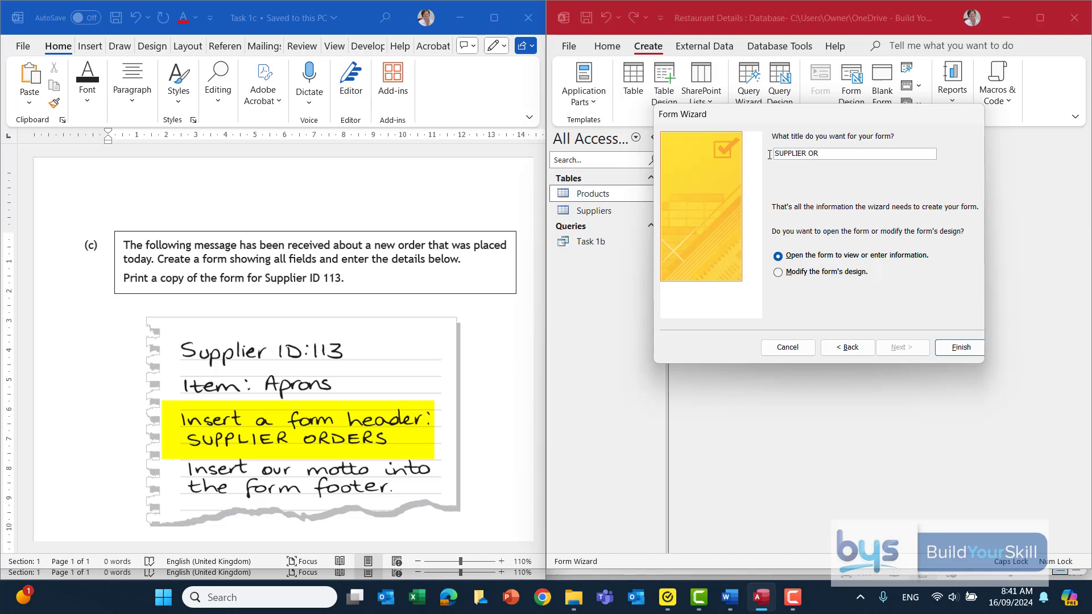
type("DERS")
Finish the wizard to open the SUPPLIER ORDERS form and start blank record 38 of 38.
left_click(959, 351)
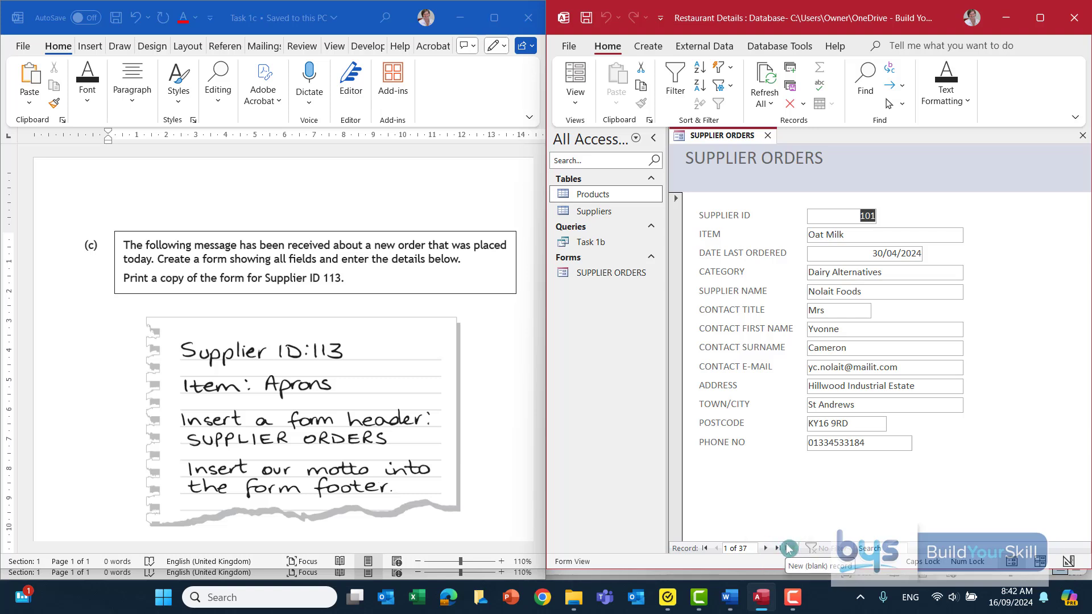
left_click(776, 549)
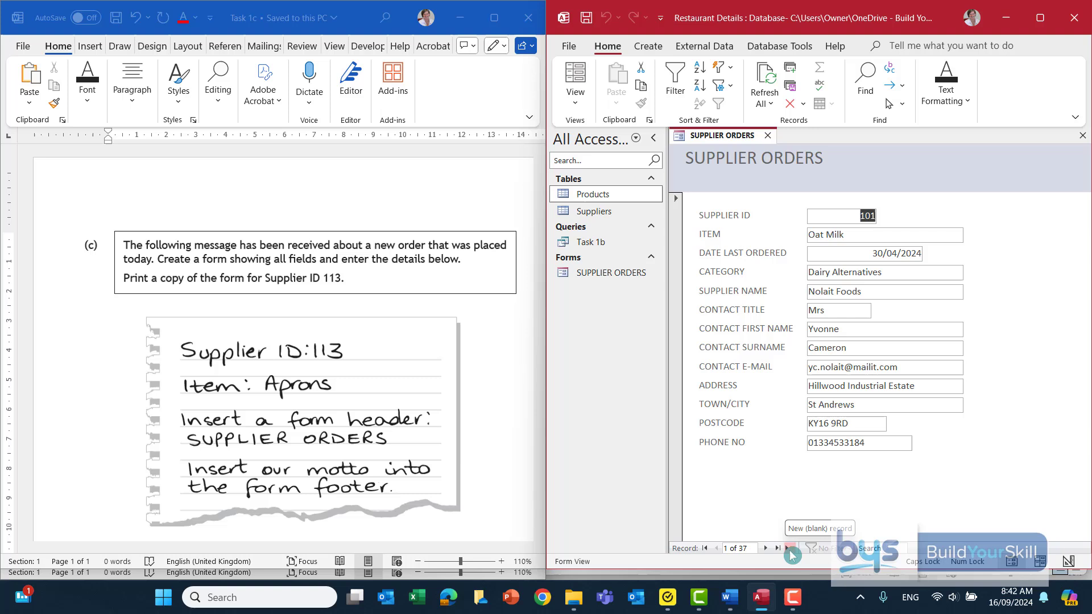
left_click(792, 549)
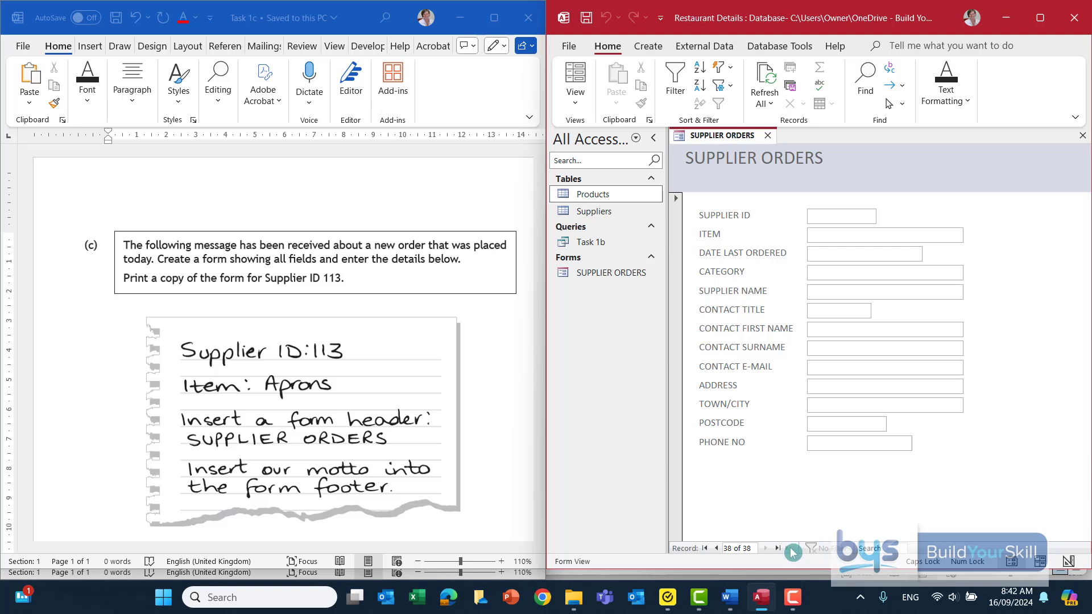
Enter Supplier ID 113 and item 'Aprons' in the new record, letting supplier details auto-fill.
type("113")
left_click(837, 237)
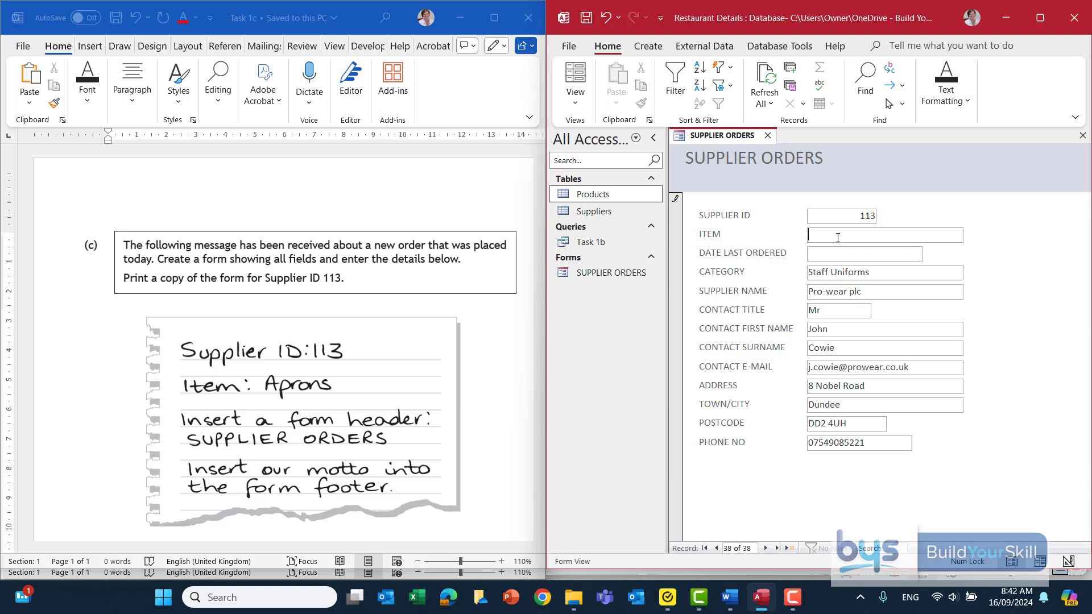
type("Apron")
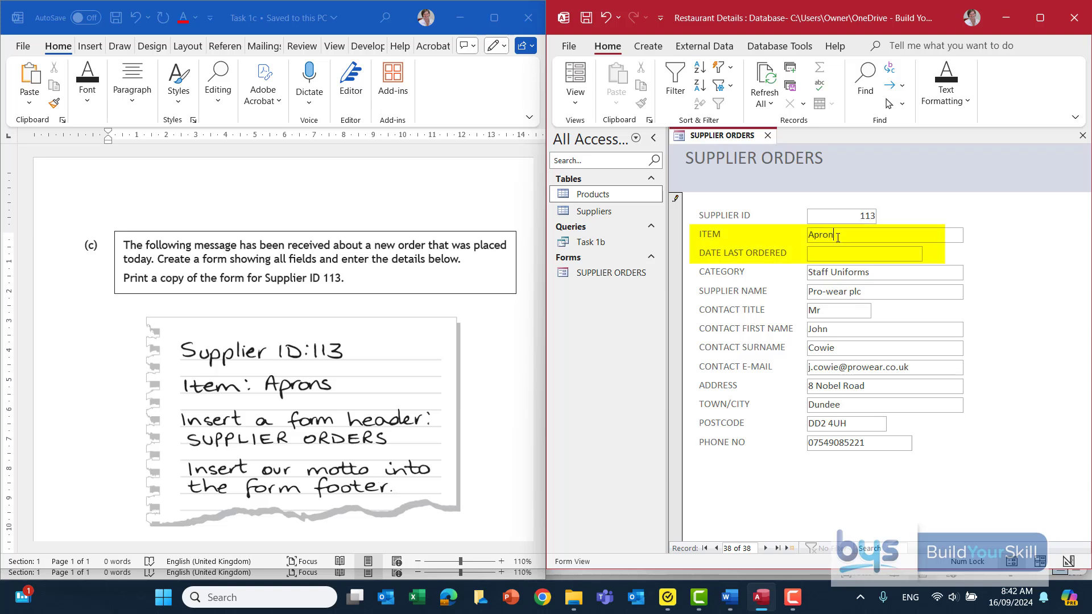
type("s")
left_click(820, 254)
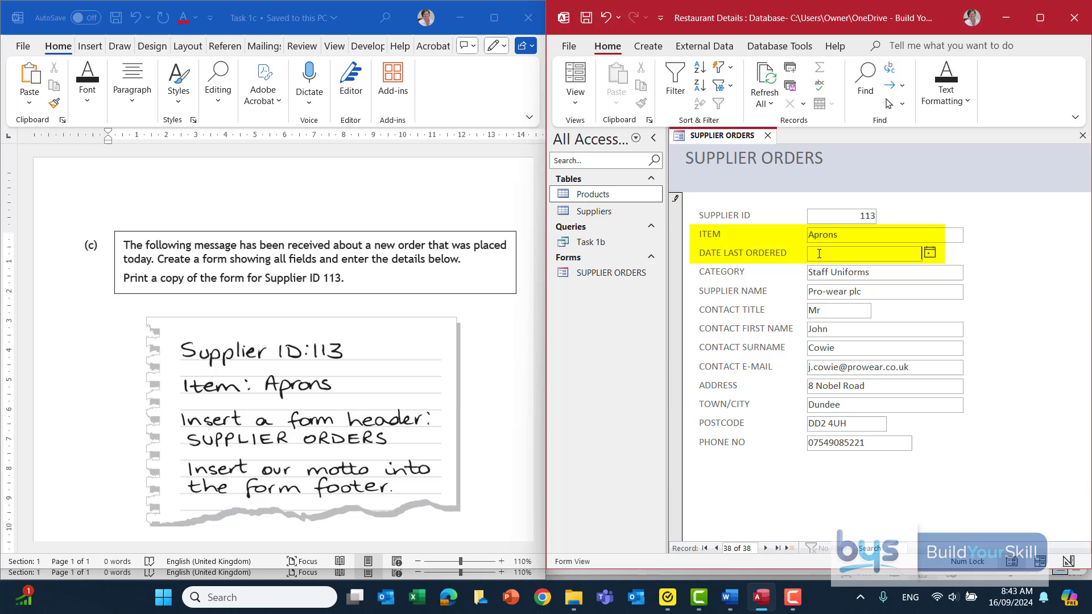
Pick 1 May 2024 in the calendar as the record's Date Last Ordered.
left_click(929, 253)
left_click(821, 267)
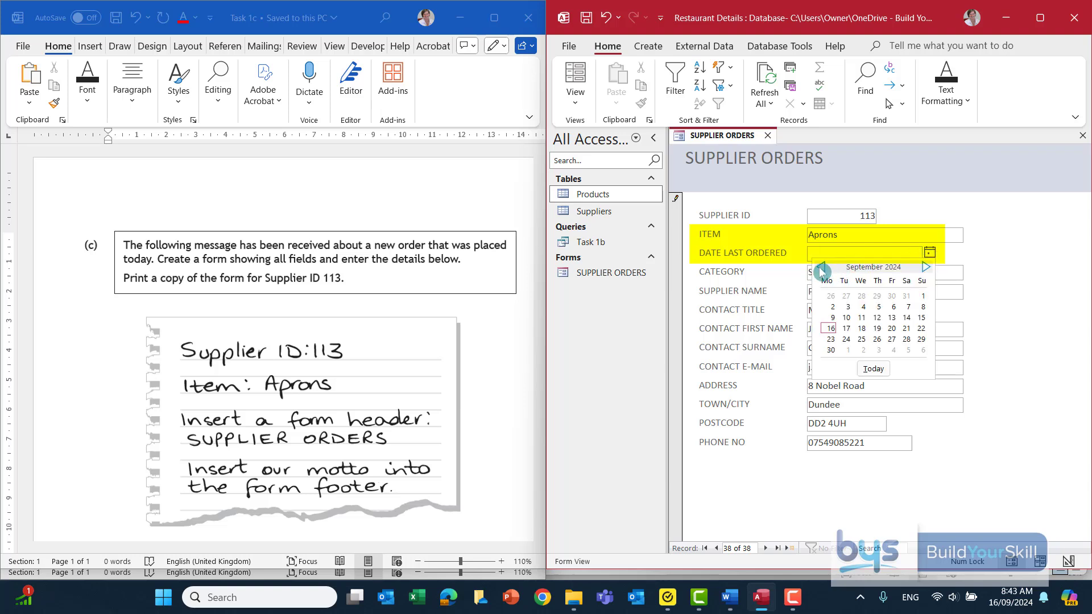
left_click(822, 268)
left_click(822, 268)
left_click(822, 267)
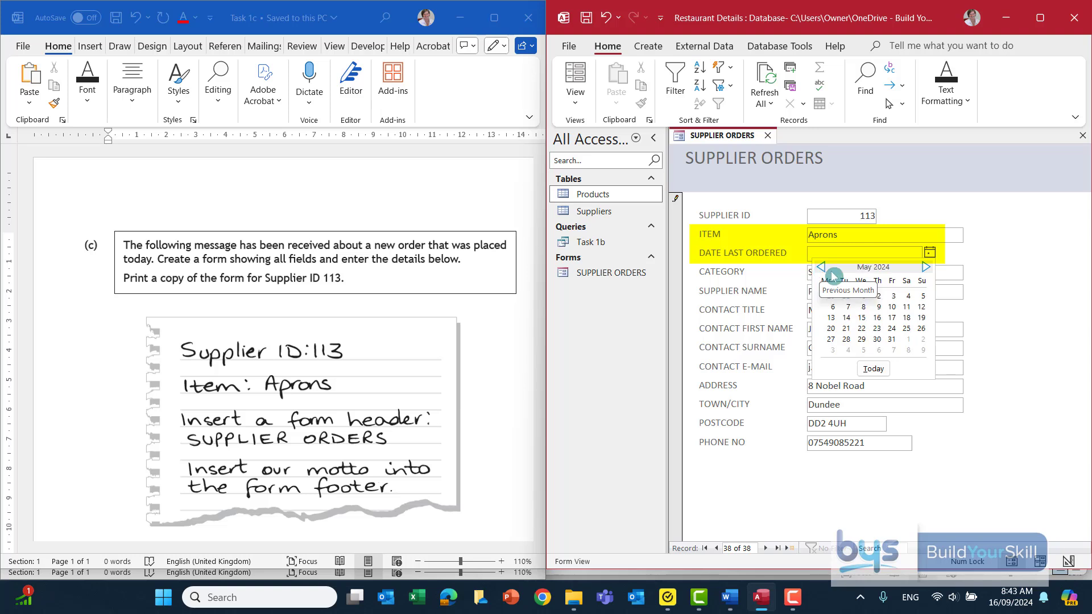
left_click(865, 297)
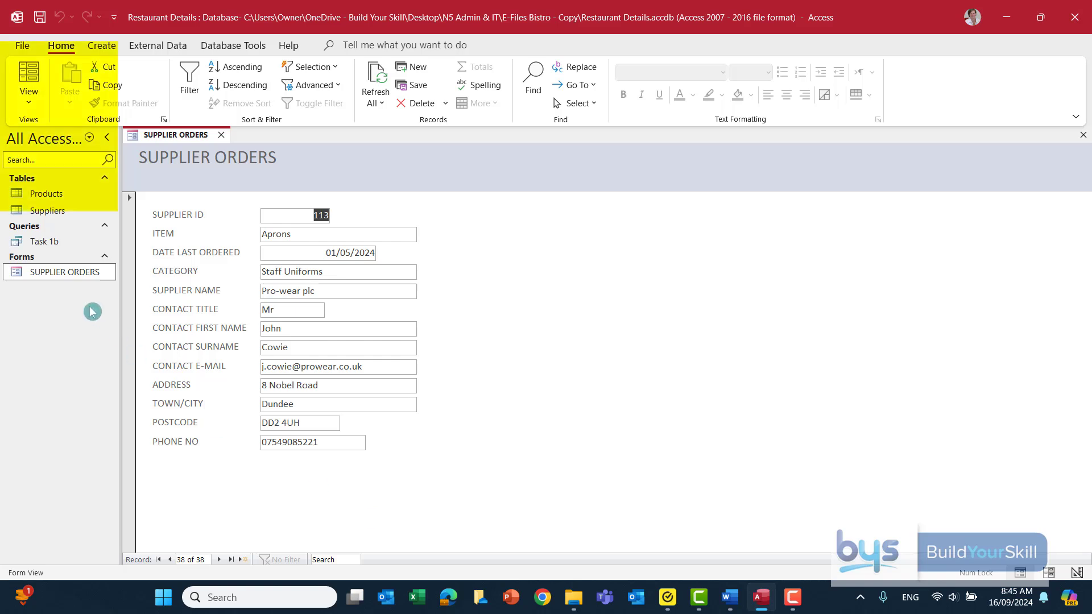
Switch the SUPPLIER ORDERS form to Design View from the Home tab's View list.
left_click(28, 103)
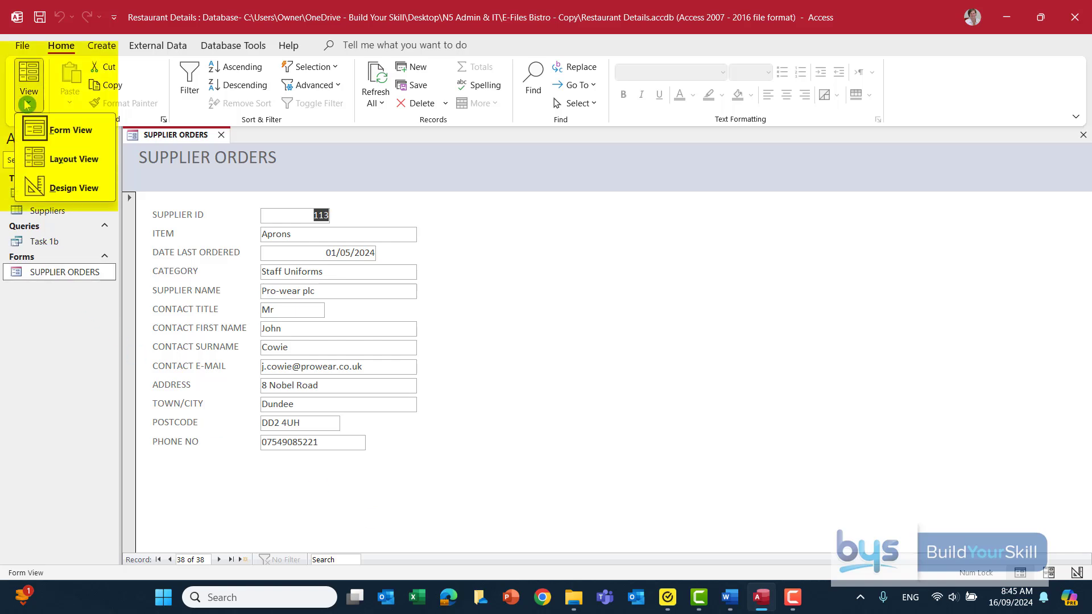
left_click(77, 190)
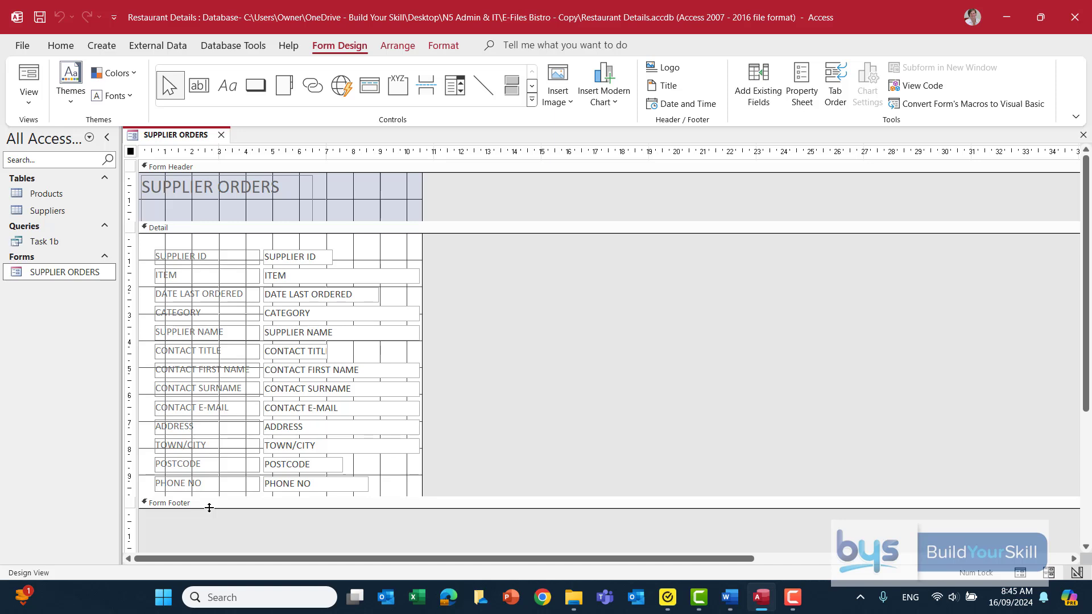
Drag the Form Footer's bottom edge down to make the footer section taller.
left_click_drag(209, 508, 214, 549)
left_click(218, 539)
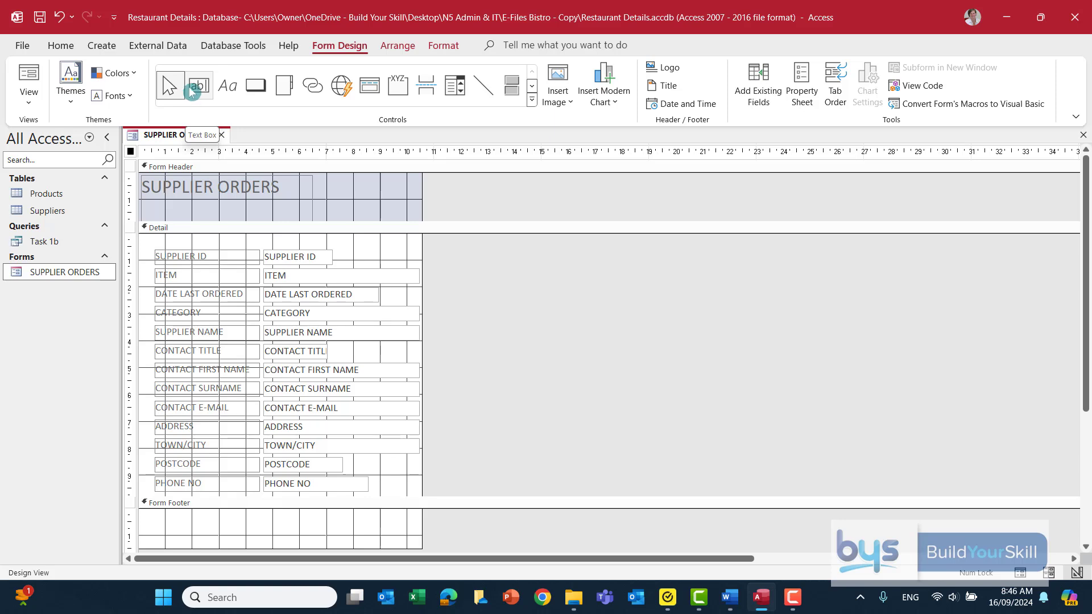
Draw a label across the Form Footer reading 'Good food for you, sustainable for the planet.'.
left_click(226, 87)
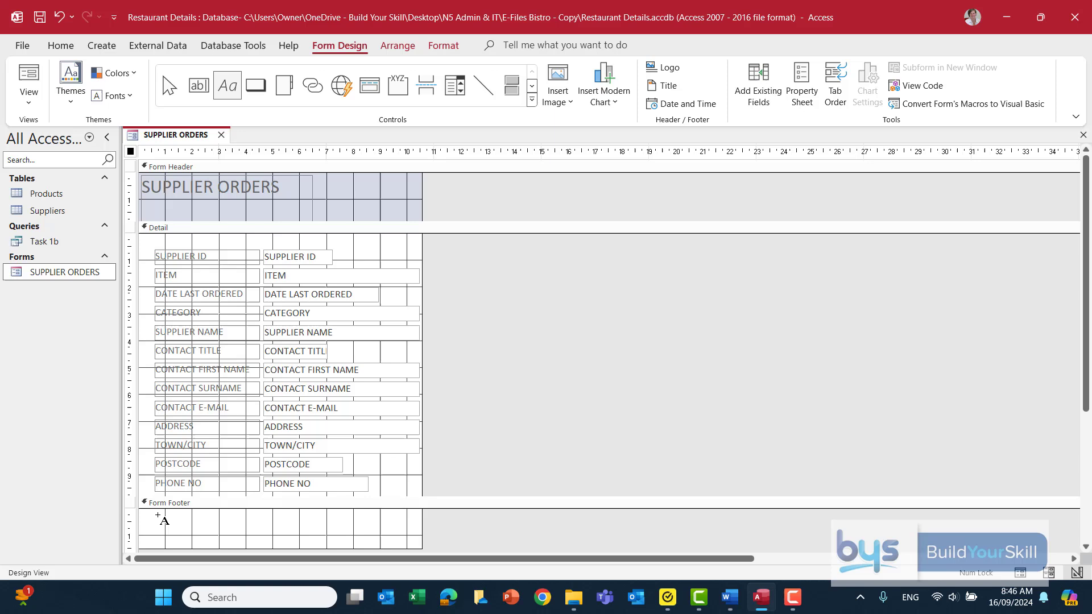
left_click_drag(160, 514, 404, 534)
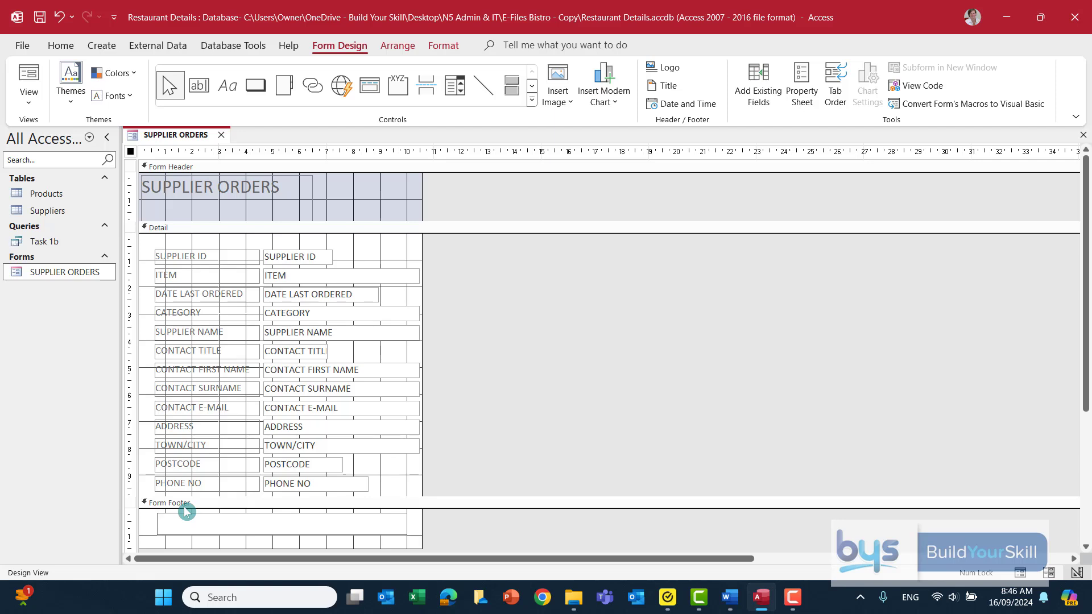
type("Good food for you, sustainable for")
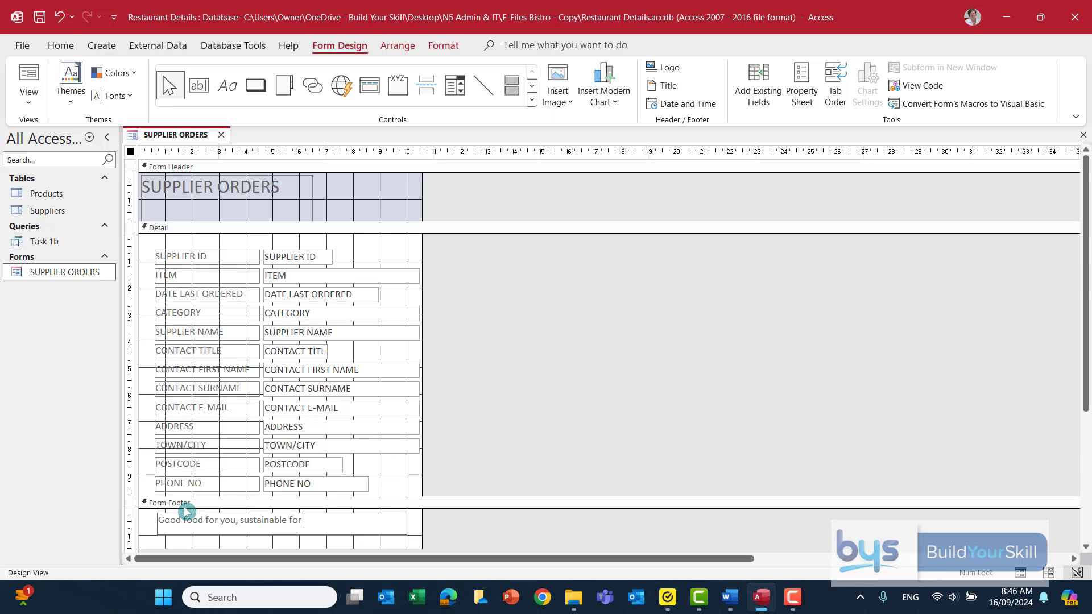
type(" the planet.")
Return to Form View, retype record 1's Supplier ID, and jump to the Aprons record 38.
left_click(28, 99)
left_click(52, 129)
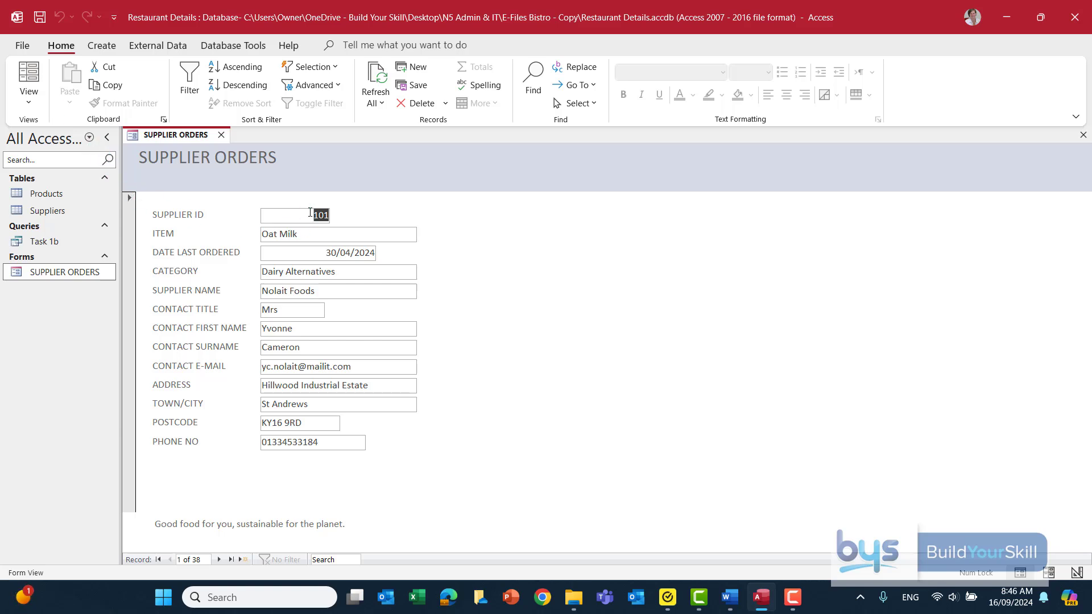
left_click_drag(310, 215, 355, 216)
type("1")
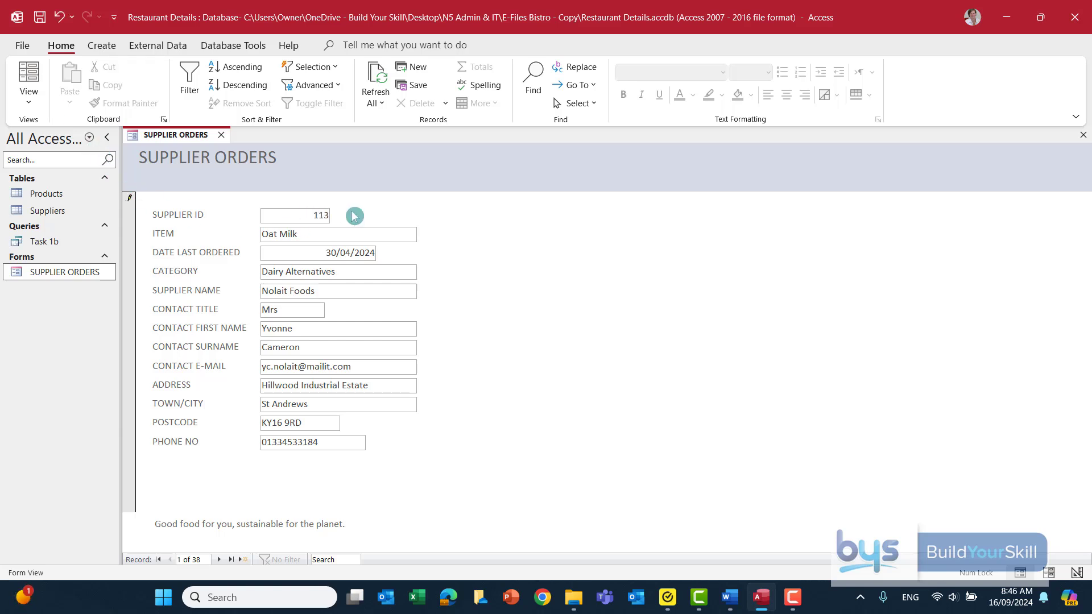
key("Tab")
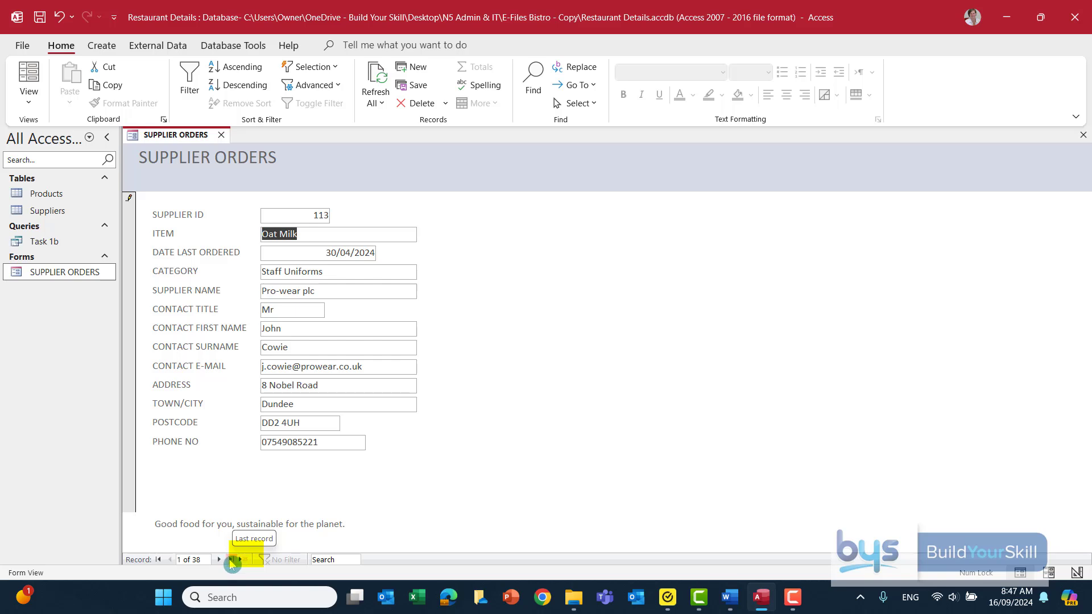
left_click(230, 561)
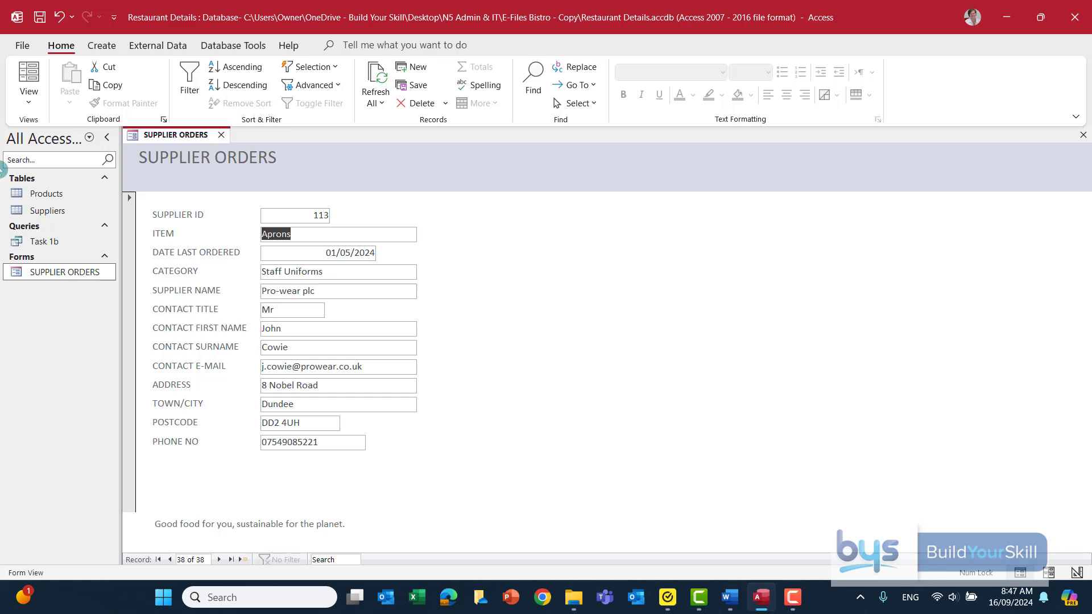
Open the Print dialog for the SUPPLIER ORDERS form with print range set to Selected Record(s).
left_click(20, 48)
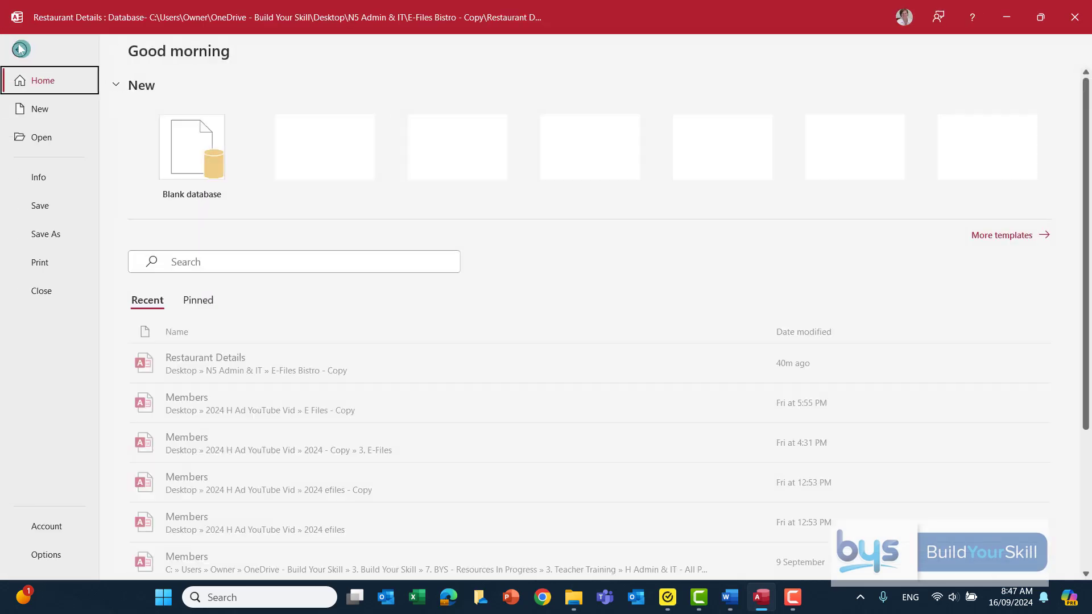
left_click(42, 262)
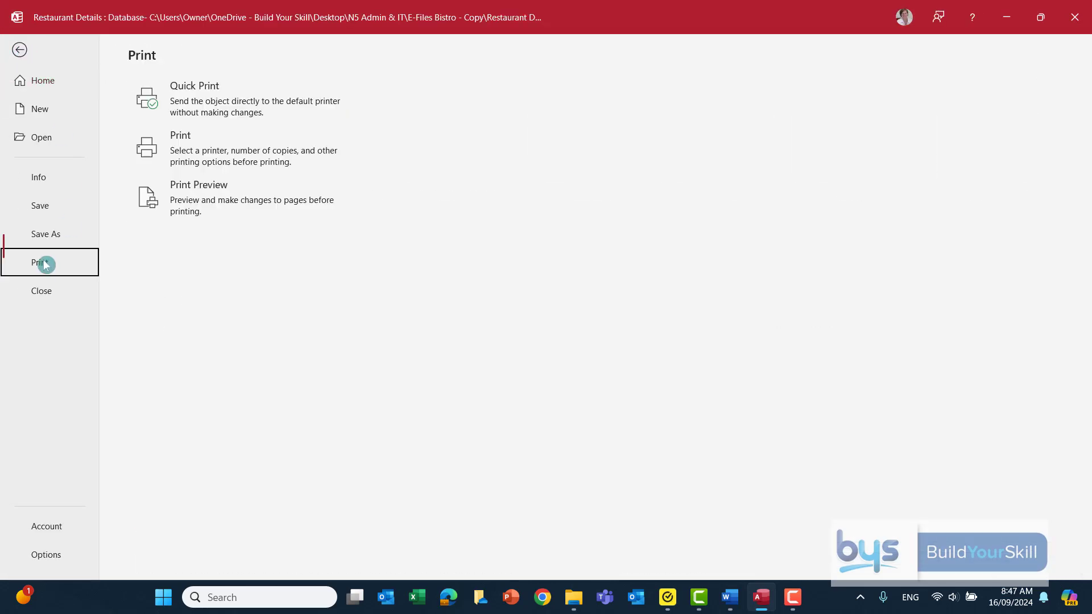
left_click(195, 144)
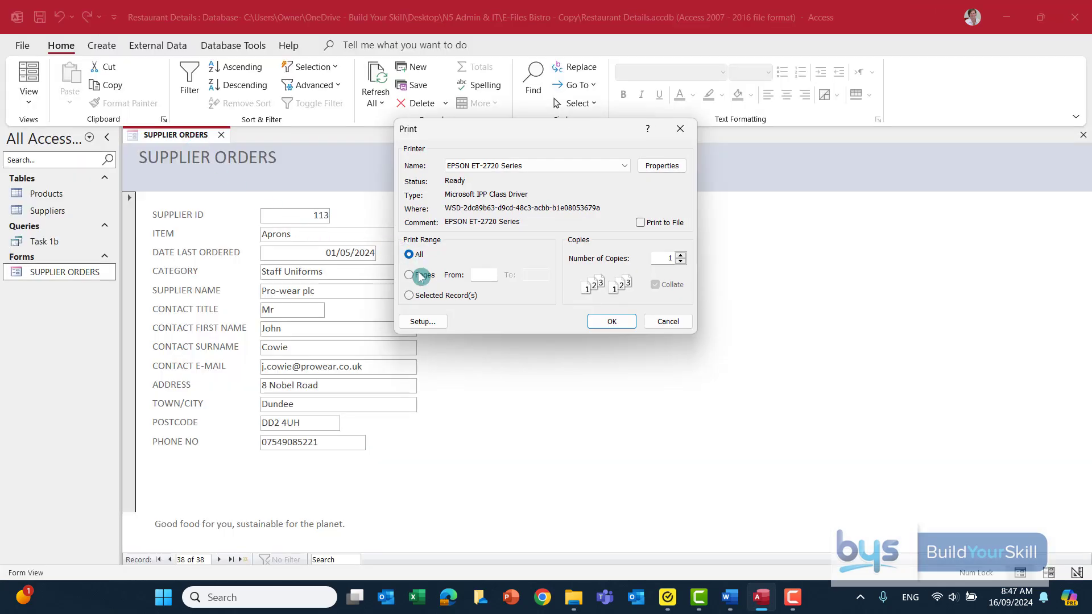
left_click(410, 296)
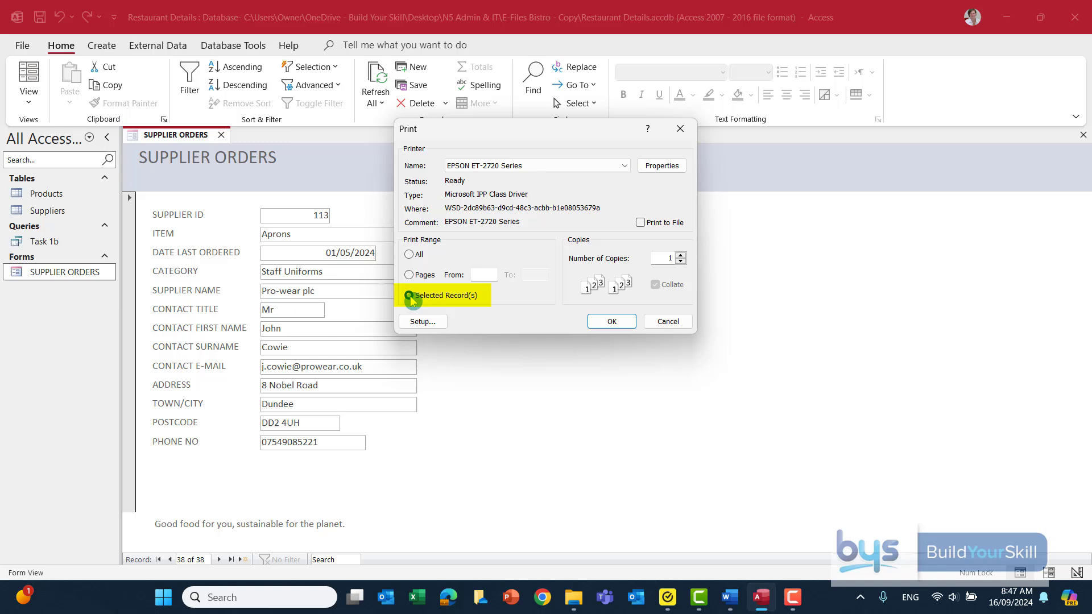